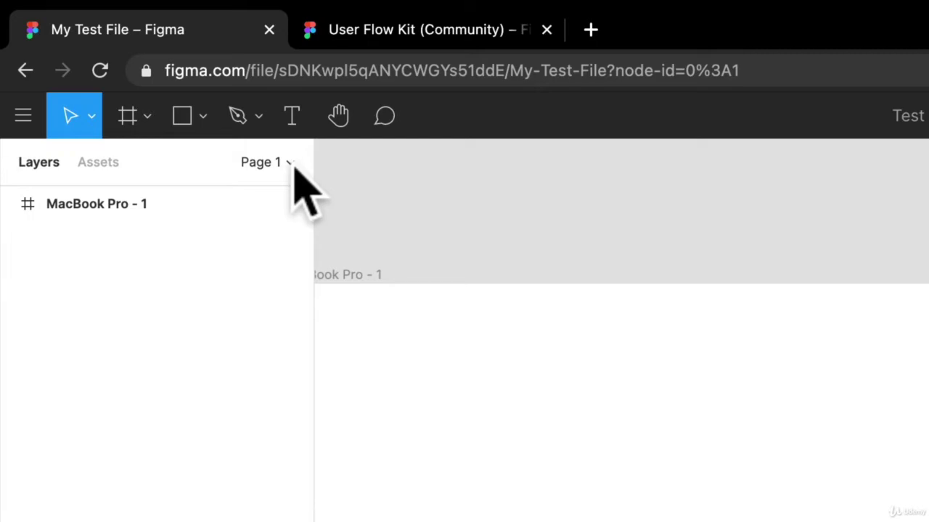
# - Show the page list and rename Page 1 as Concepts
pyautogui.click(287, 166)
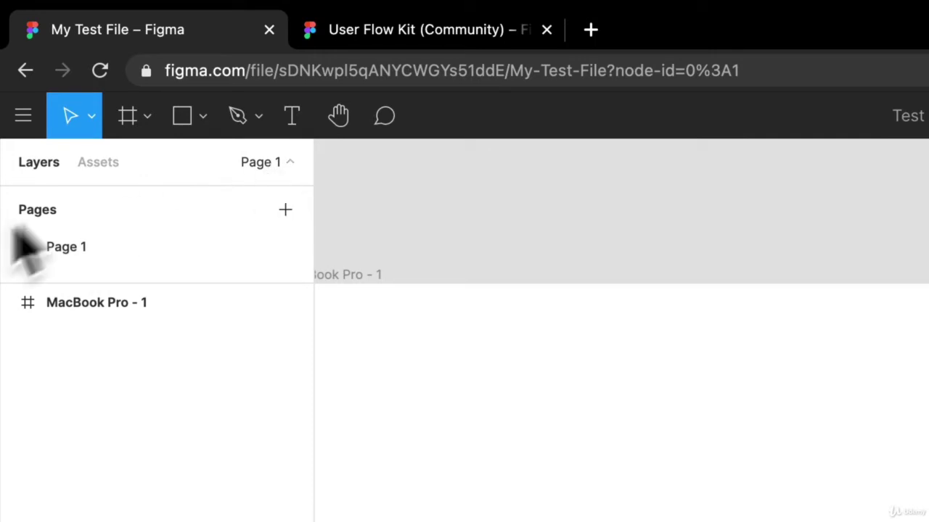
pyautogui.doubleClick(80, 248)
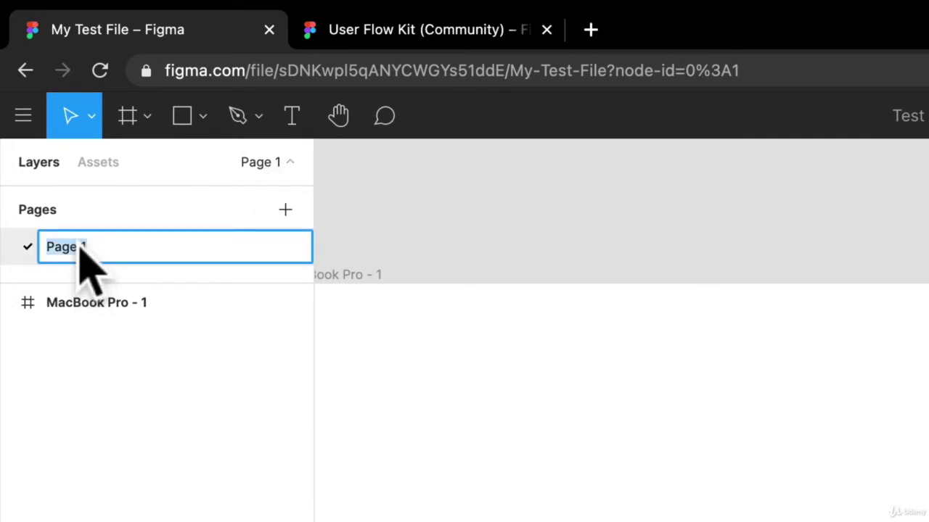
pyautogui.write('1')
pyautogui.write('Ci')
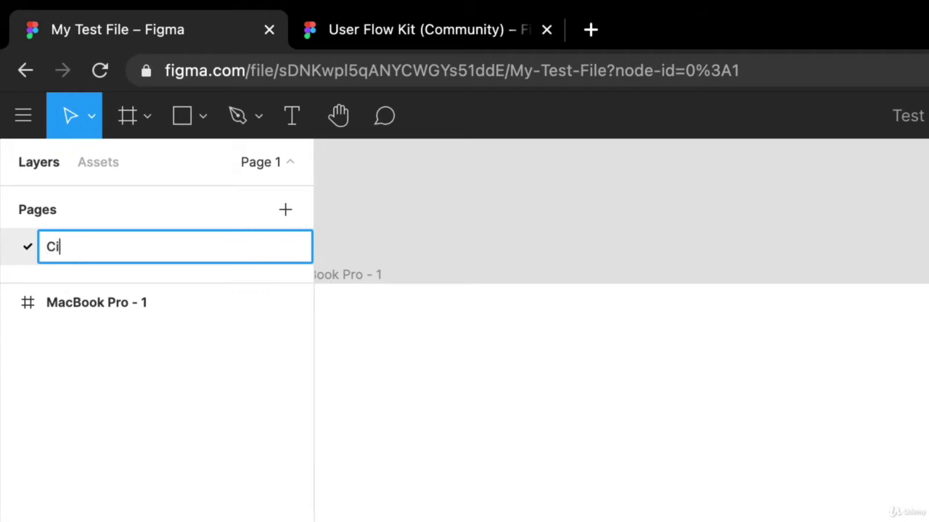
pyautogui.press('BackSpace')
pyautogui.write('oncepts')
pyautogui.press('Return')
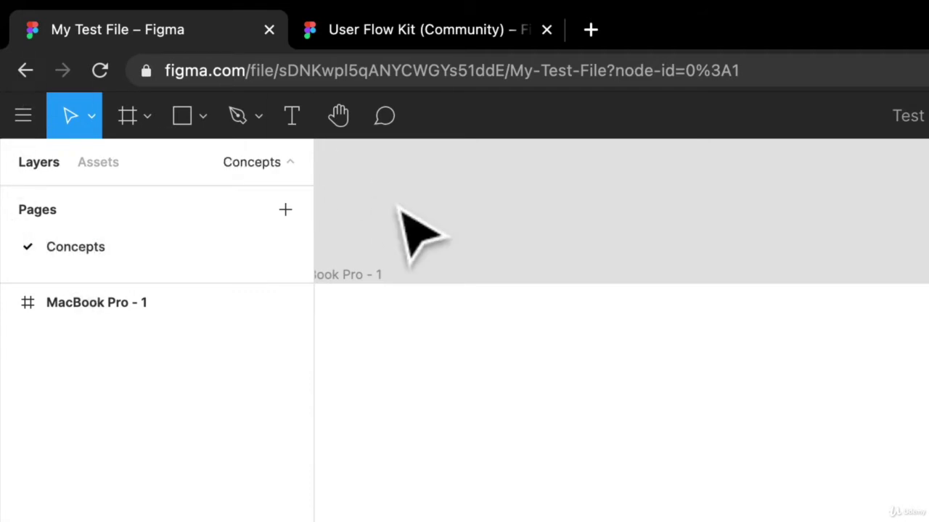
# - Add a second page to the file and name it Prototypes
pyautogui.click(284, 209)
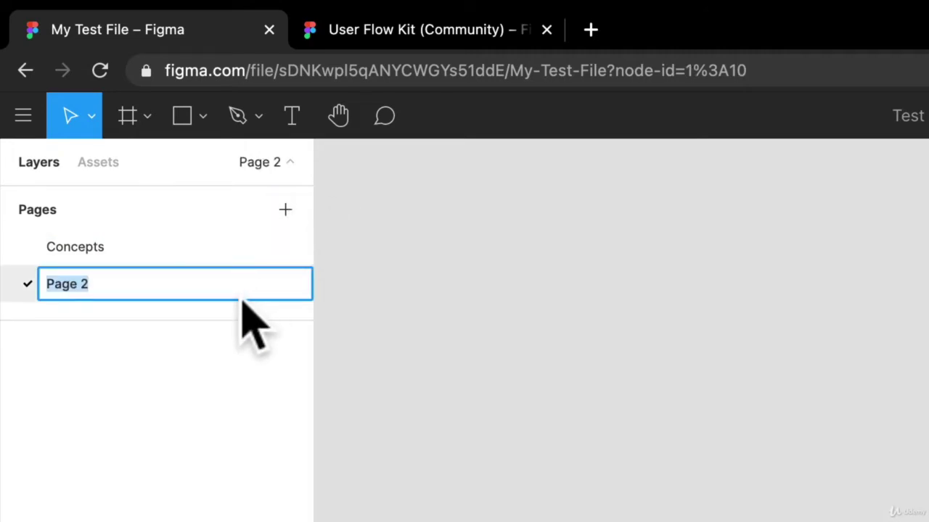
pyautogui.write('Prot')
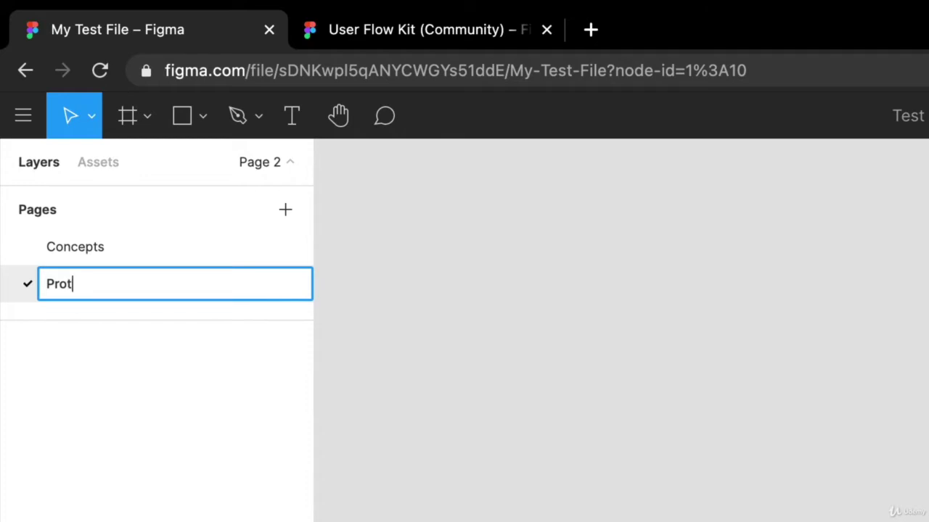
pyautogui.write('otypes')
pyautogui.press('Return')
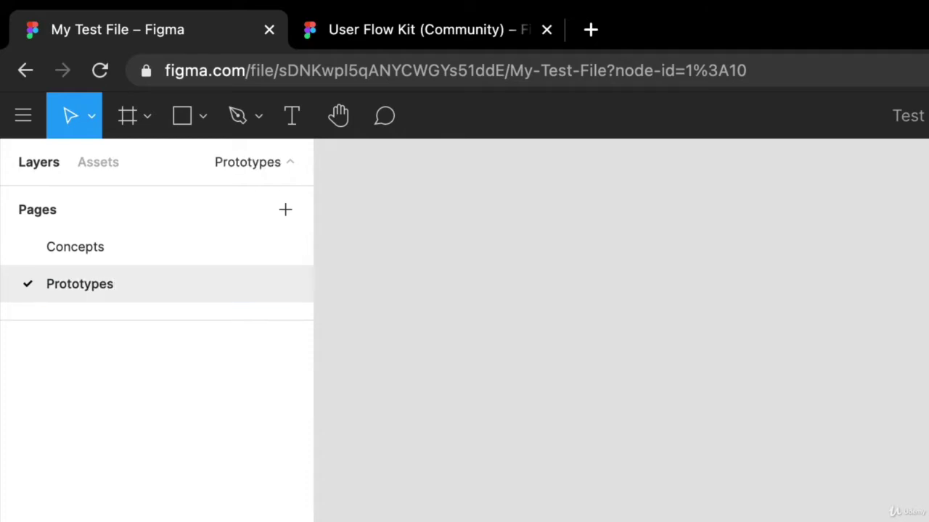
# - Compare the contents of the Concepts and Prototypes pages, finishing on Concepts
pyautogui.click(110, 250)
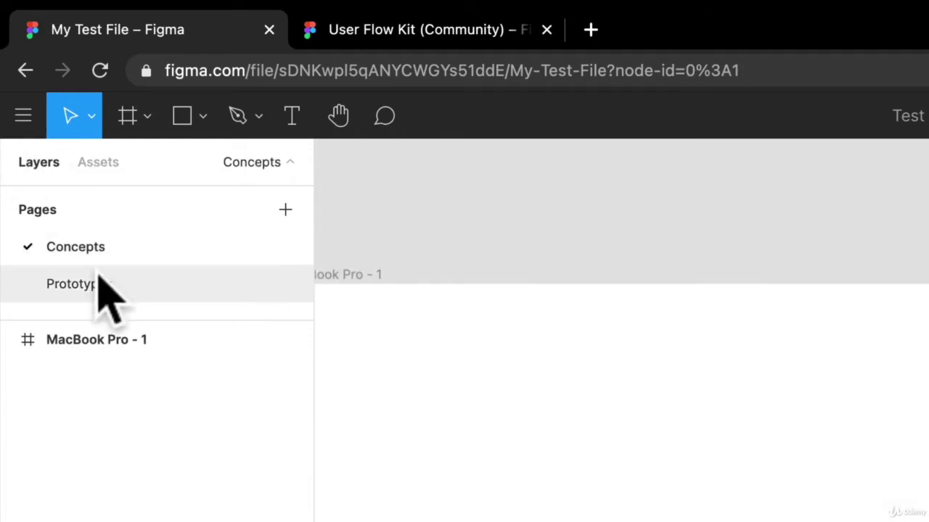
pyautogui.click(97, 283)
pyautogui.click(104, 245)
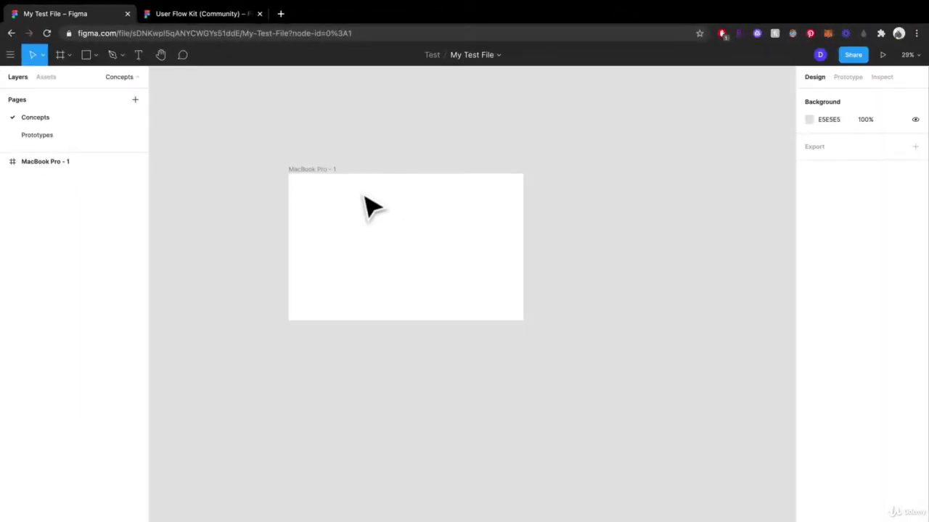
pyautogui.scroll(2, 366, 206)
pyautogui.click(348, 215)
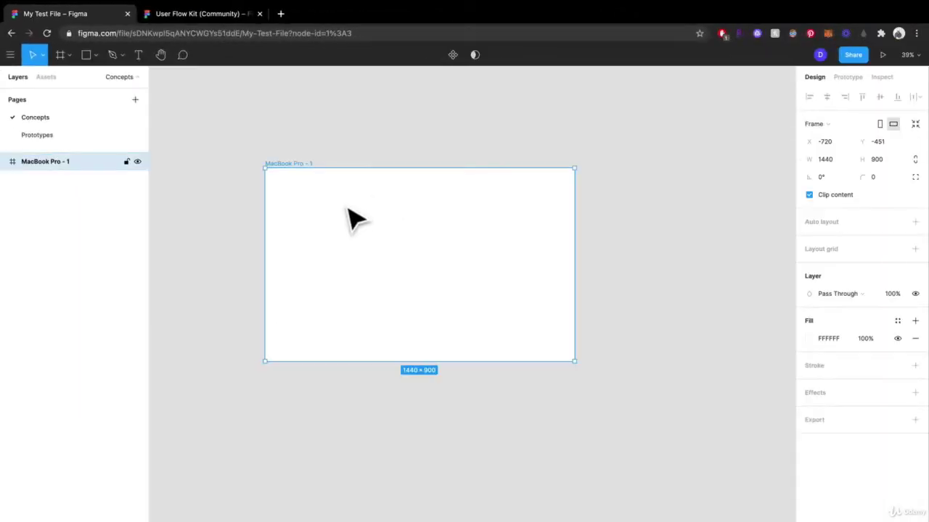
pyautogui.click(102, 135)
pyautogui.click(64, 117)
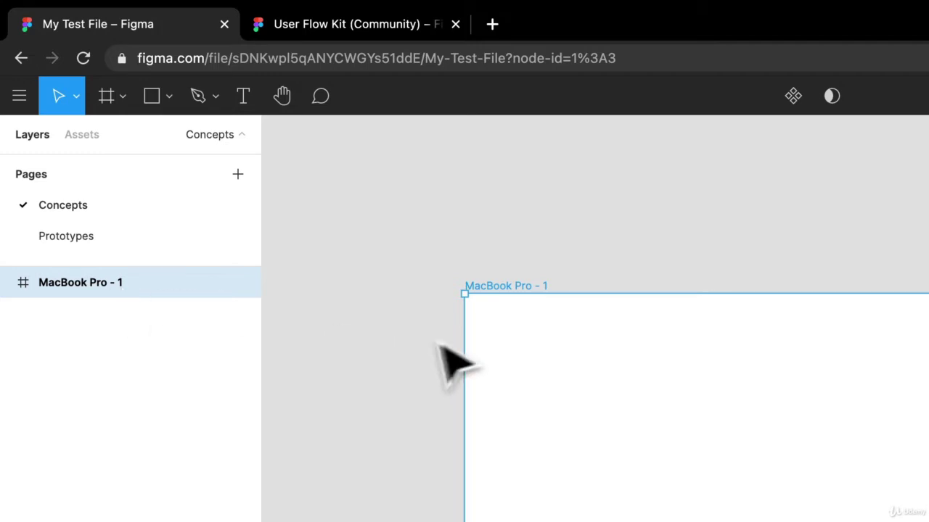
pyautogui.rightClick(516, 310)
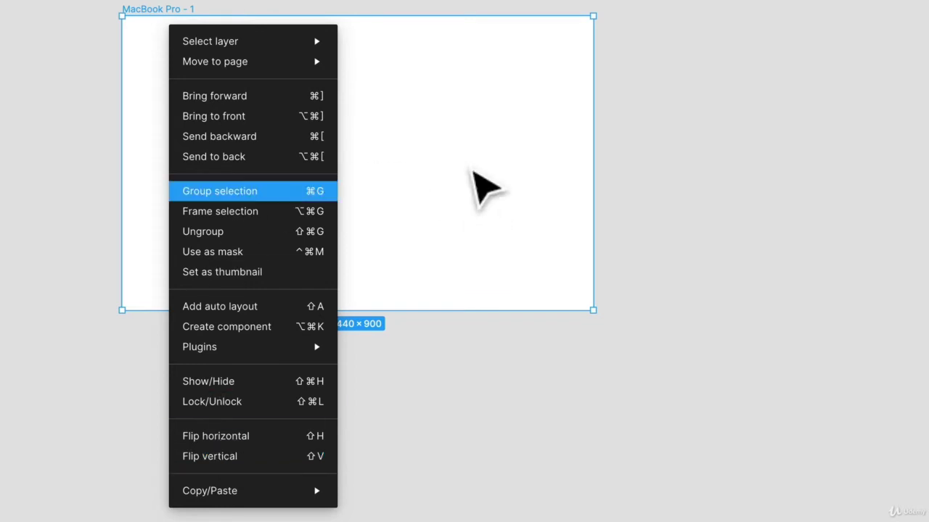
pyautogui.rightClick(284, 150)
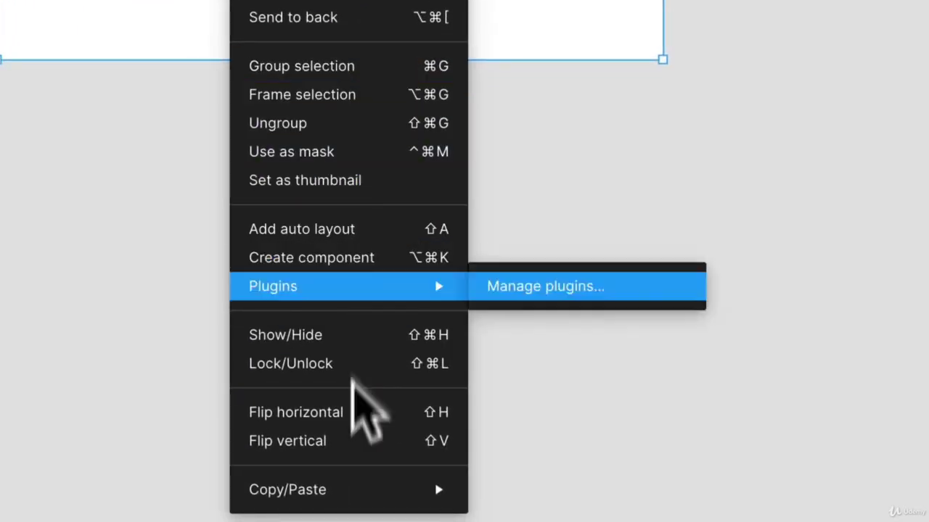
pyautogui.moveTo(352, 482)
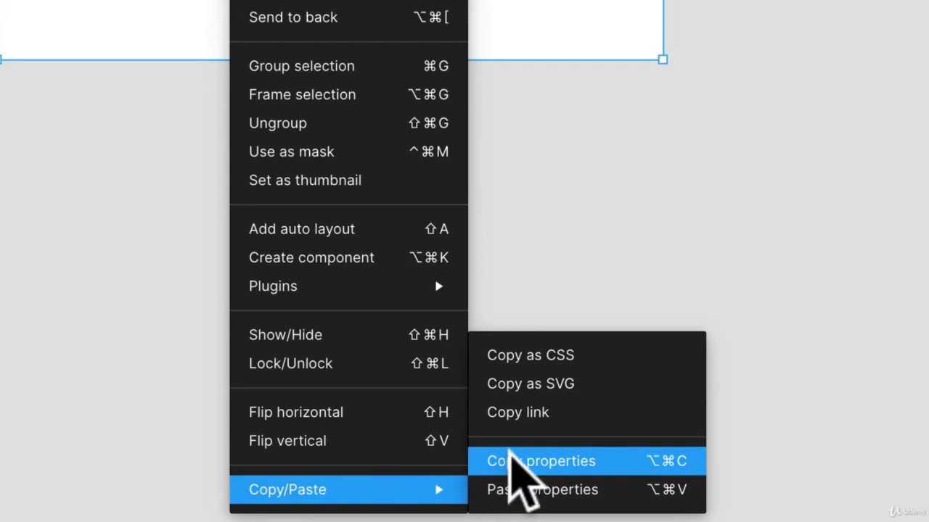
pyautogui.click(508, 461)
pyautogui.rightClick(600, 284)
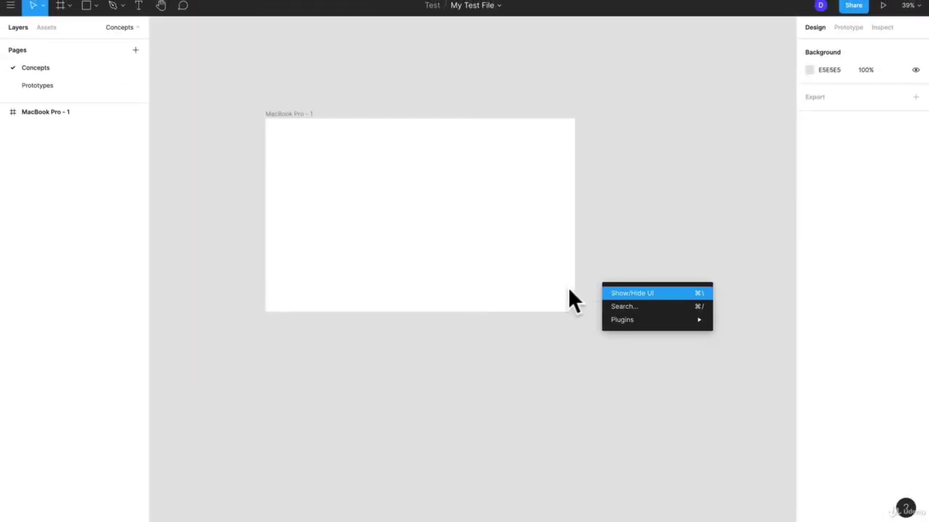
pyautogui.click(571, 293)
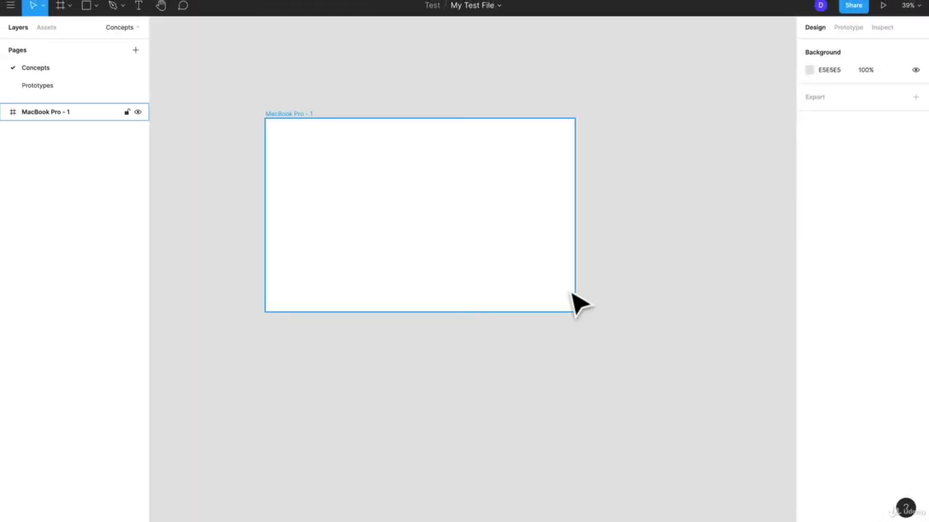
# - Copy the MacBook Pro - 1 frame and paste the duplicate beside it on the Concepts page
pyautogui.click(474, 158)
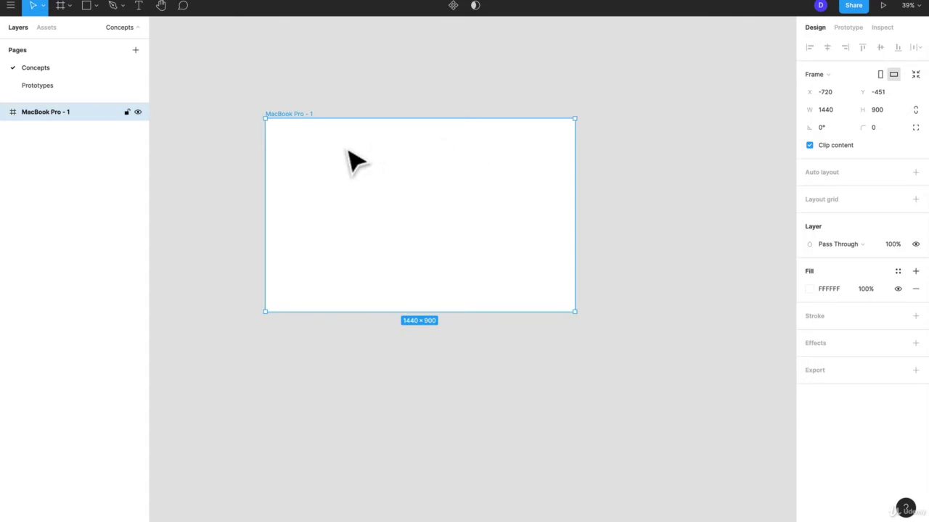
pyautogui.press('super+c')
pyautogui.press('super+v')
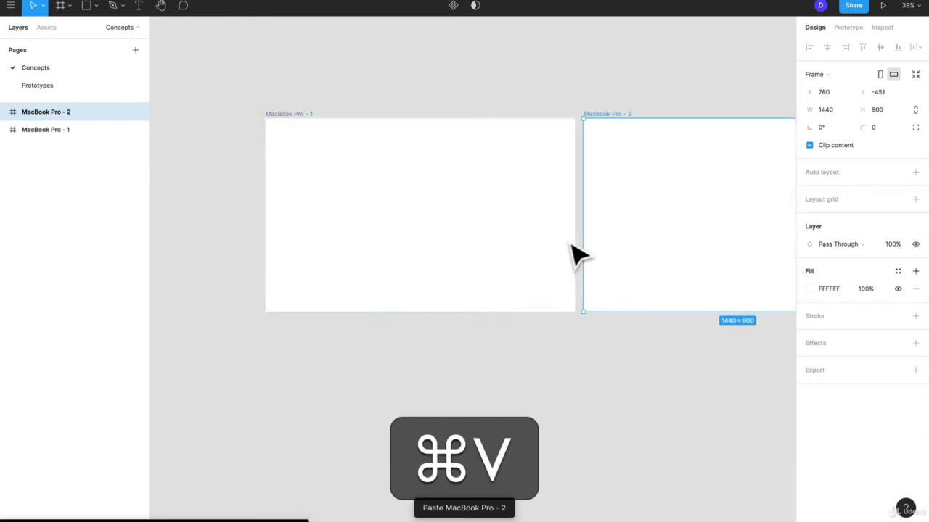
pyautogui.hscroll(5, 670, 224)
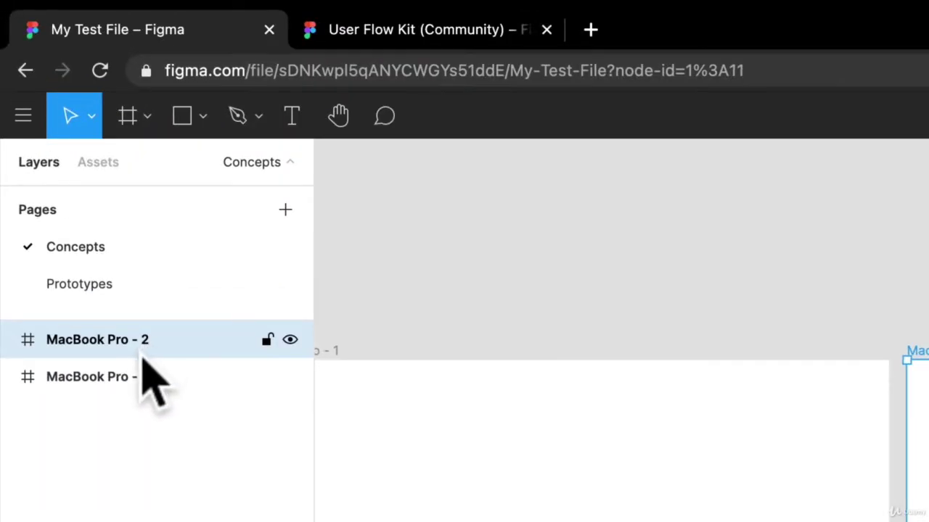
pyautogui.click(78, 372)
pyautogui.click(63, 354)
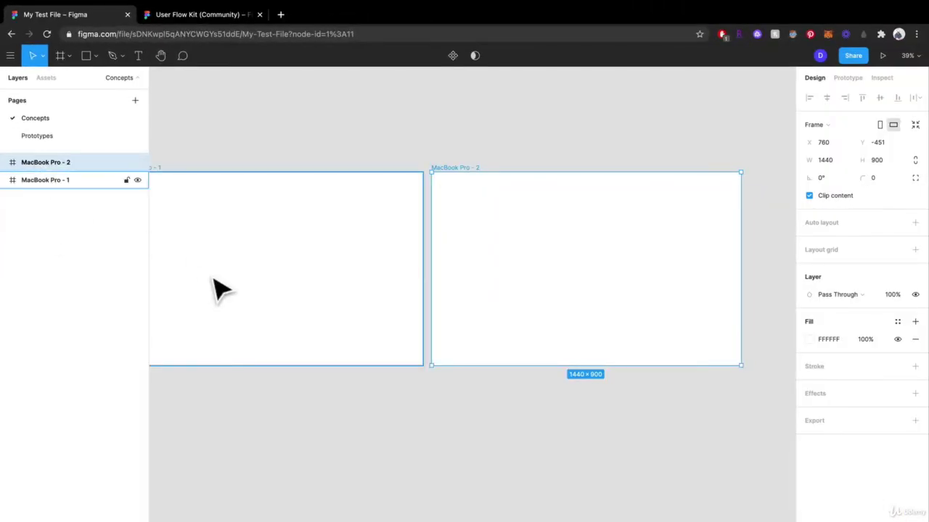
# - Draw a rectangle about 451 × 358 in the left half of the MacBook Pro - 1 frame
pyautogui.hscroll(-3, 218, 288)
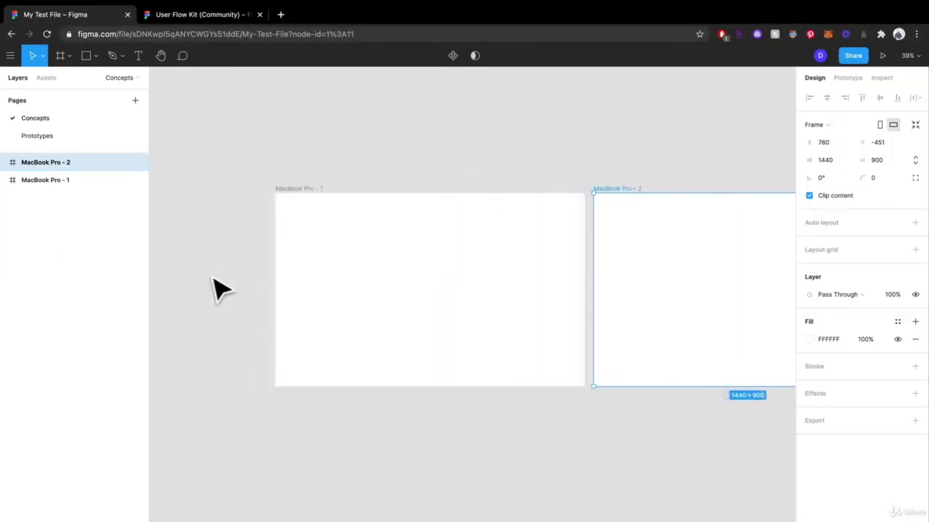
pyautogui.hscroll(-1, 218, 288)
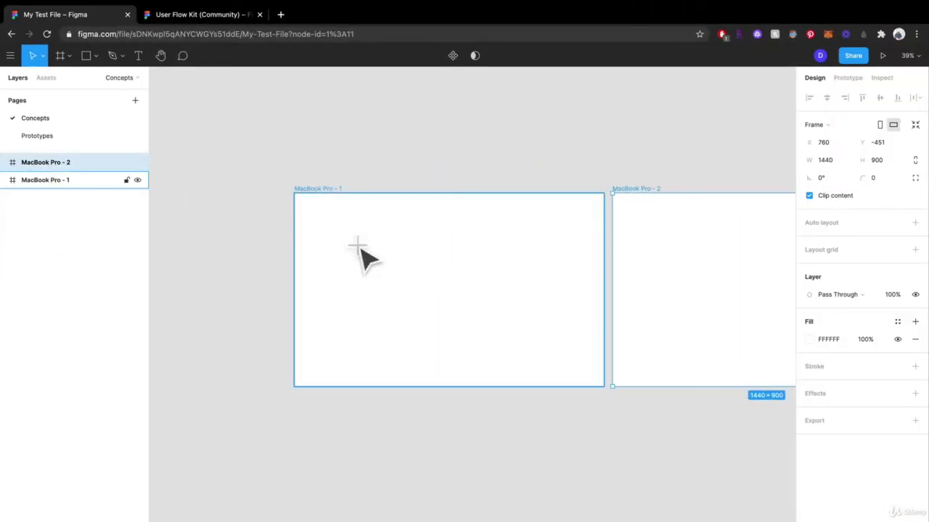
pyautogui.press('r')
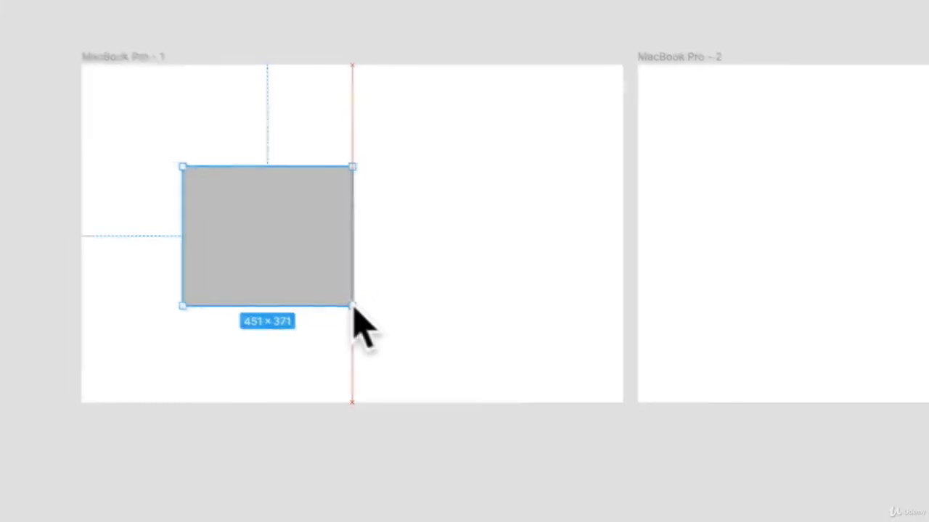
pyautogui.moveTo(345, 301); pyautogui.dragTo(344, 295)
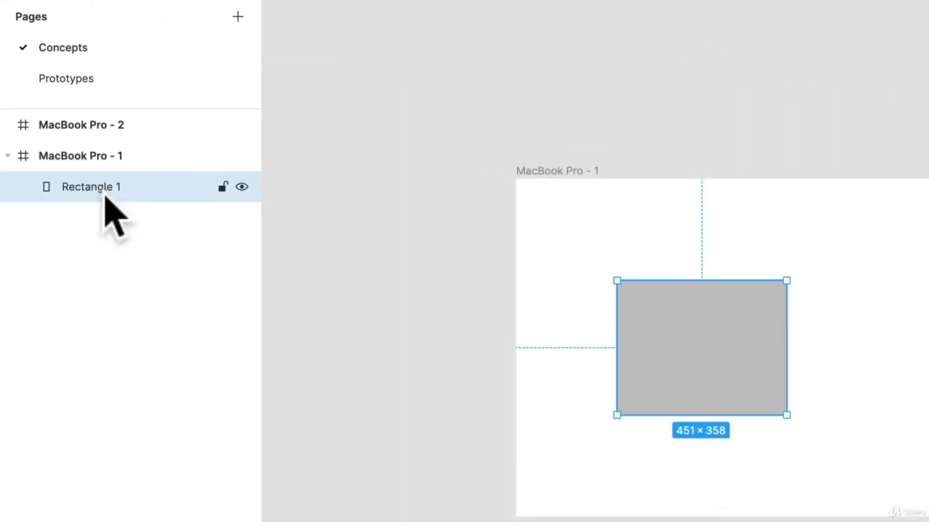
# - Copy the rectangle from MacBook Pro - 1 and paste it into the MacBook Pro - 2 frame
pyautogui.press('super+c')
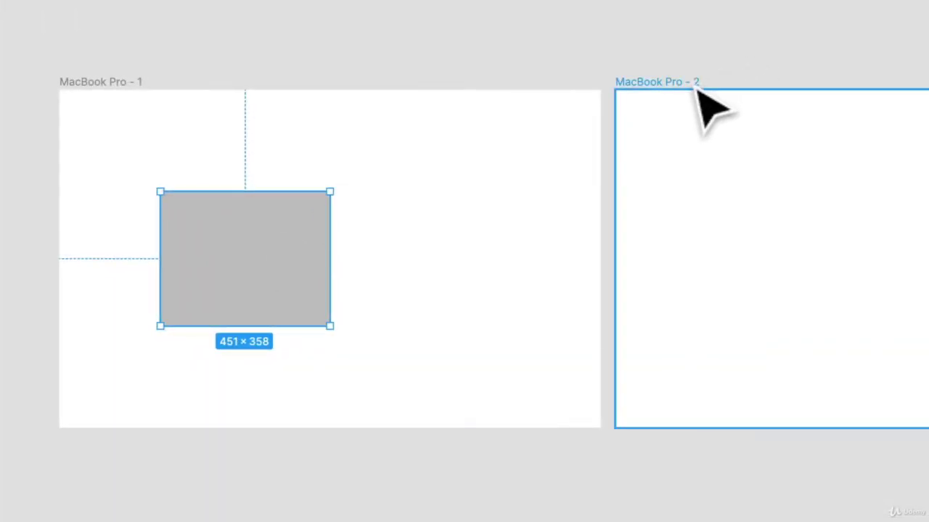
pyautogui.click(690, 84)
pyautogui.press('super+v')
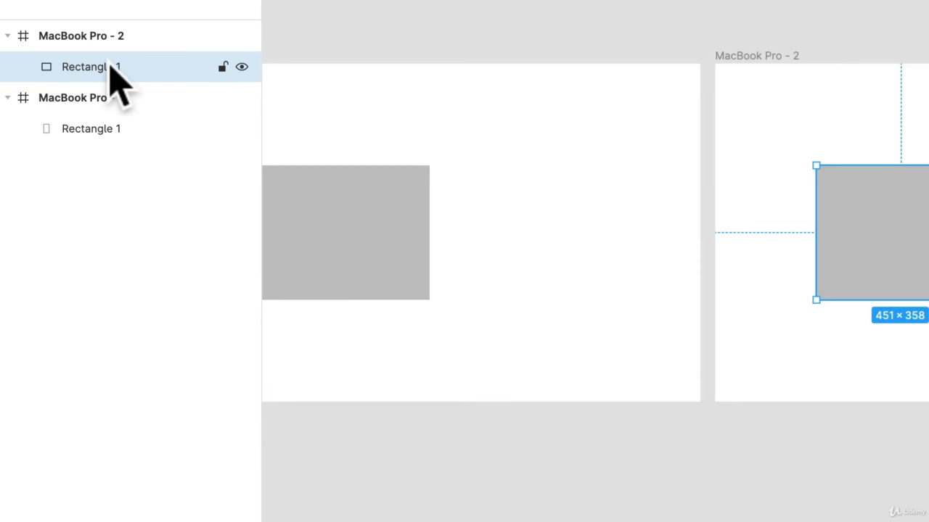
# - Rename the pasted rectangle in MacBook Pro - 2 as Rectangle 2 and deselect it
pyautogui.rightClick(110, 65)
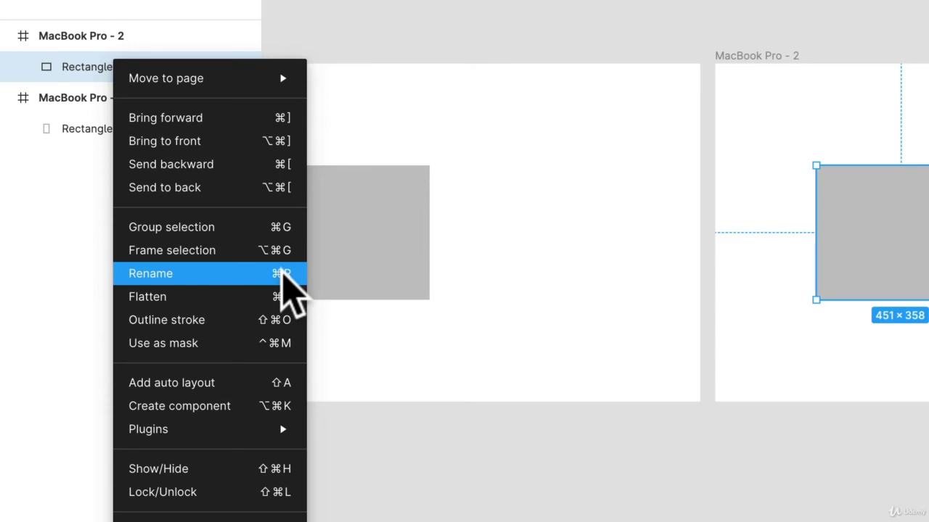
pyautogui.click(922, 374)
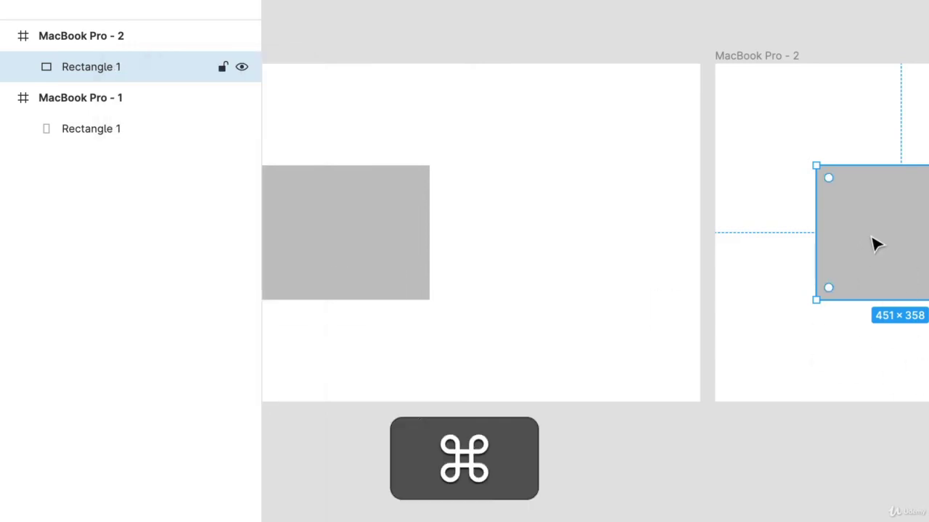
pyautogui.press('super+r')
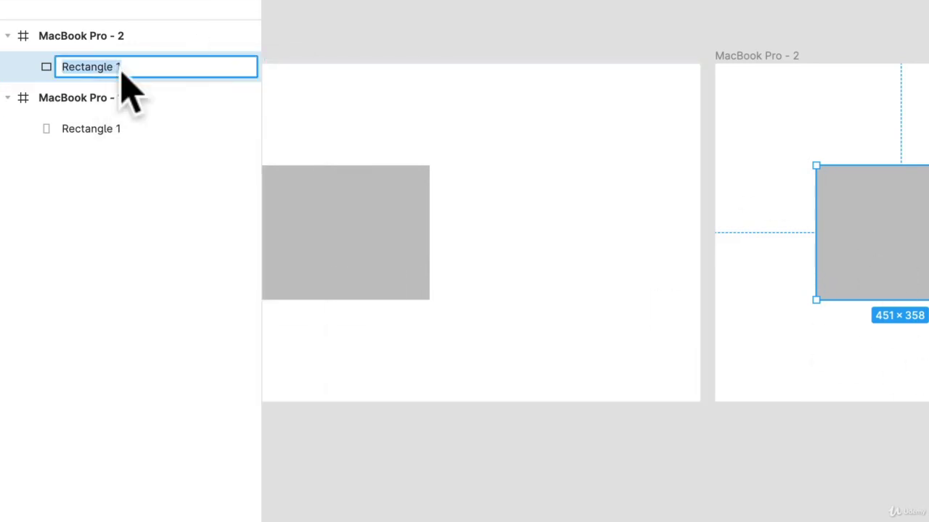
pyautogui.write('Rectang')
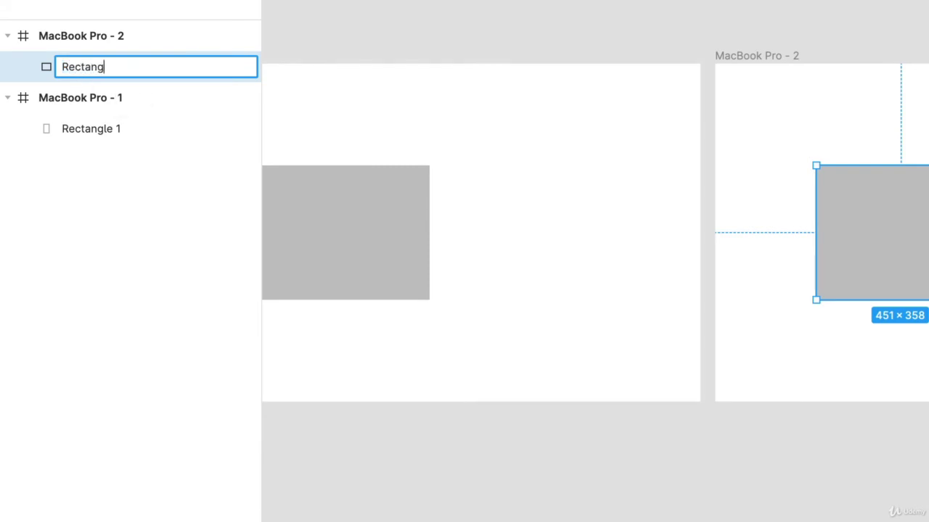
pyautogui.write('le 2')
pyautogui.press('Return')
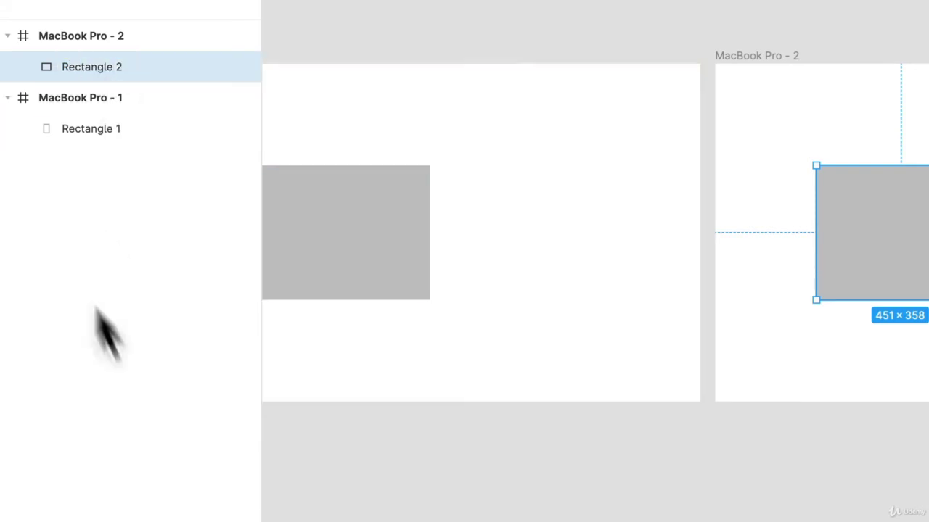
pyautogui.click(601, 480)
# - Copy the MacBook Pro - 1 and MacBook Pro - 2 frames together and paste them onto the Prototypes page
pyautogui.hscroll(-4, 609, 479)
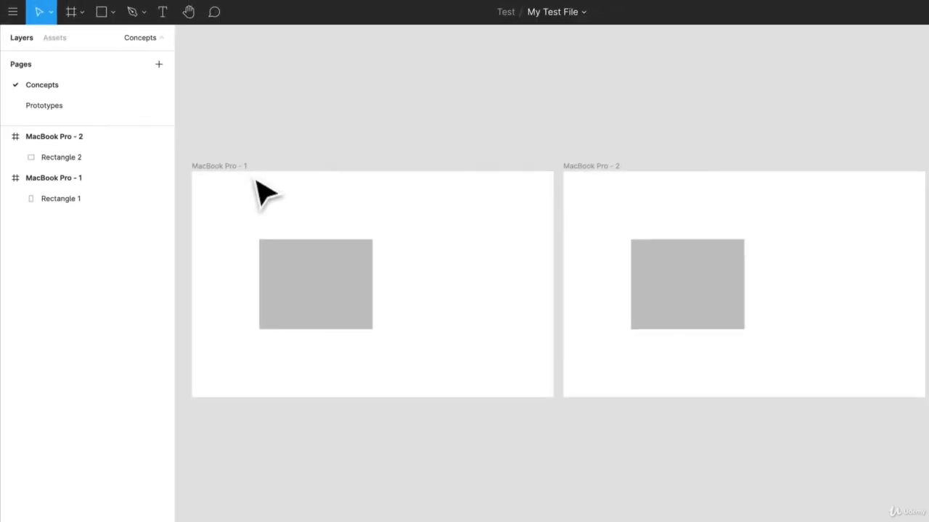
pyautogui.click(346, 79)
pyautogui.click(232, 169)
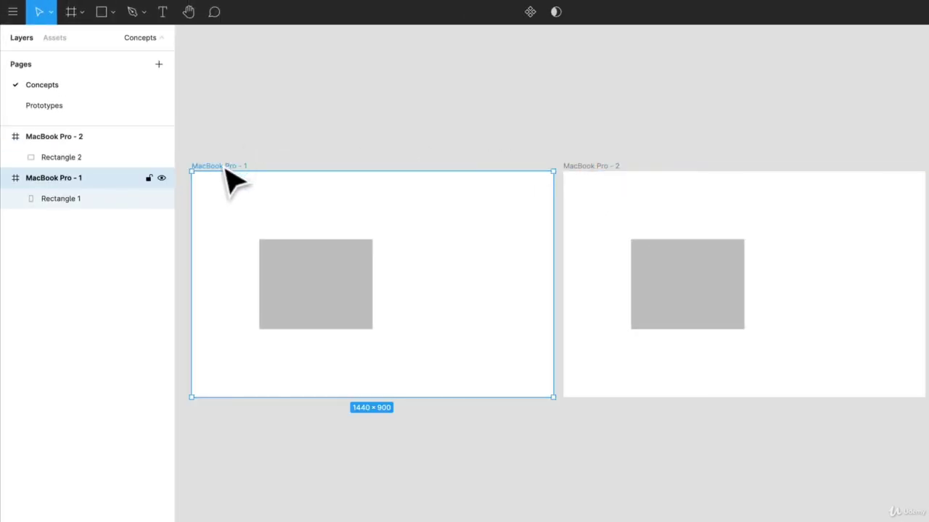
pyautogui.keyDown('shift'); pyautogui.click(604, 167); pyautogui.keyUp('shift')
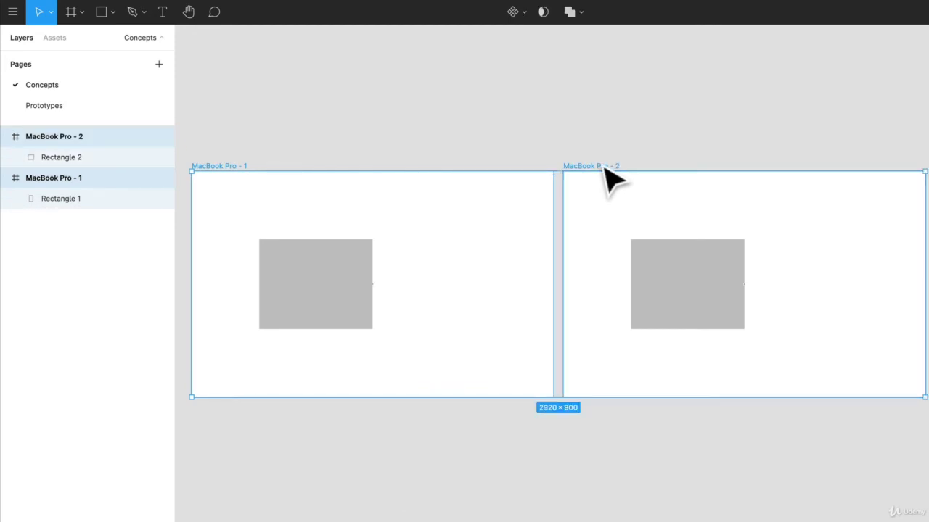
pyautogui.click(61, 109)
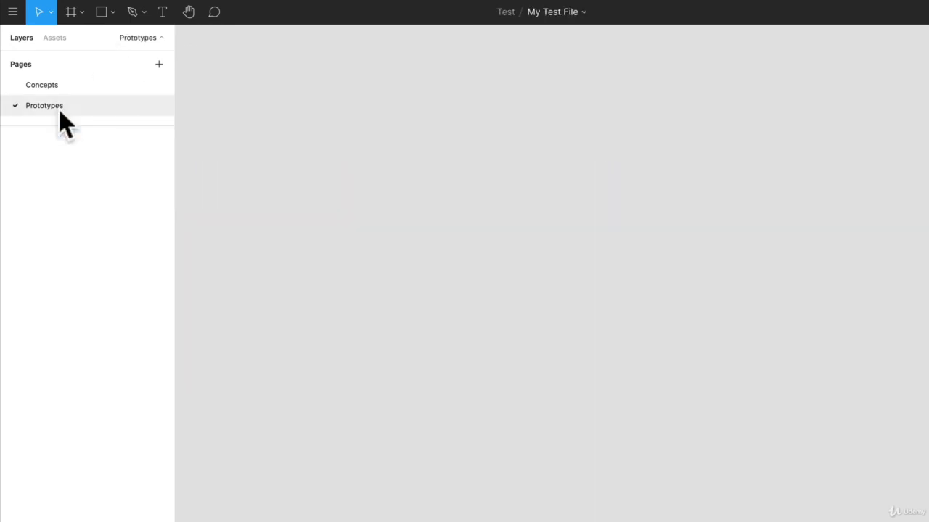
pyautogui.press('super+v')
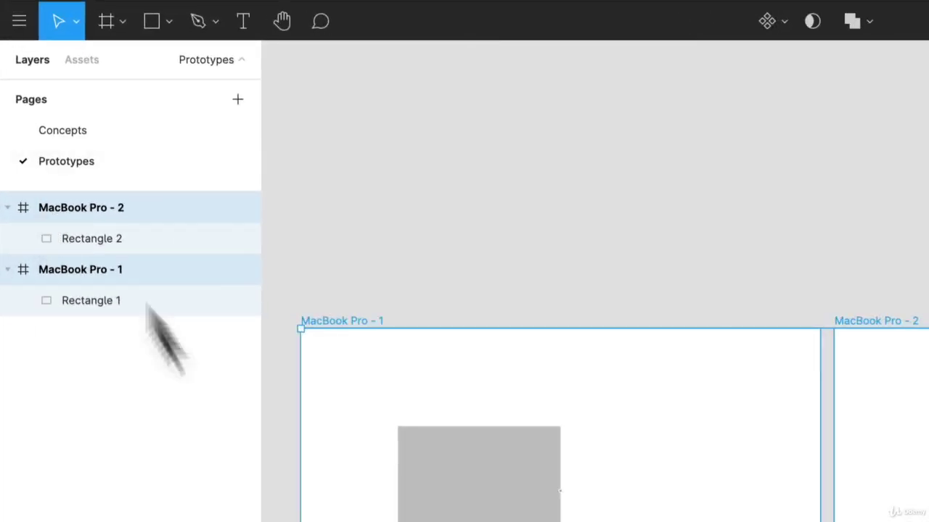
# - Turn the rectangle in MacBook Pro - 1 into a component and select it among the local components in Assets
pyautogui.click(91, 65)
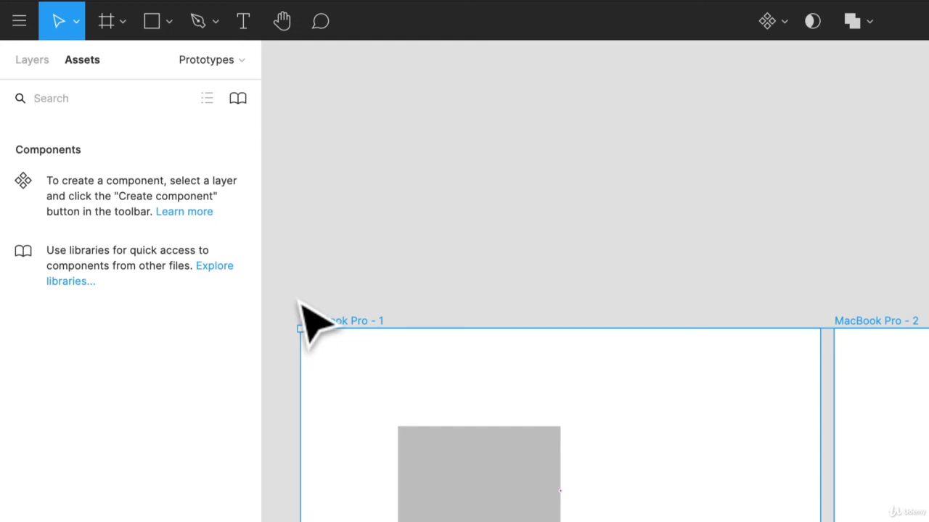
pyautogui.click(387, 232)
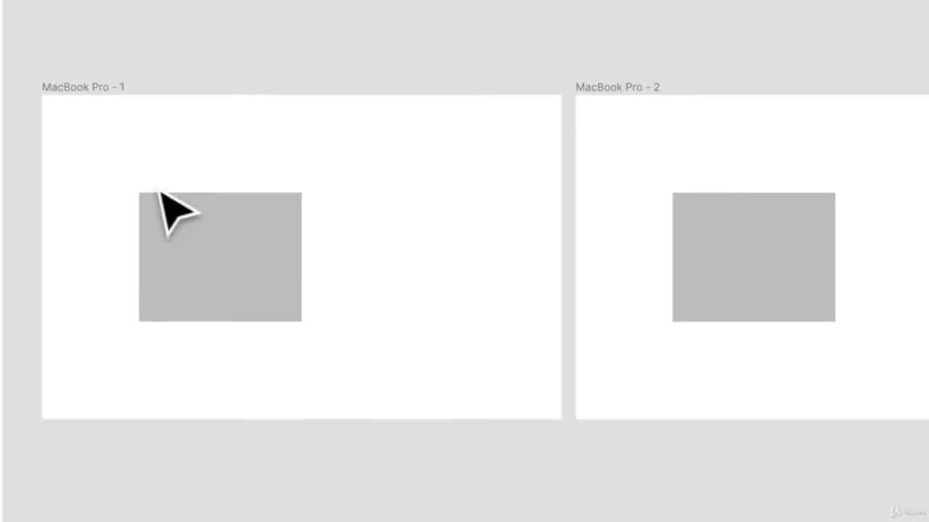
pyautogui.click(461, 488)
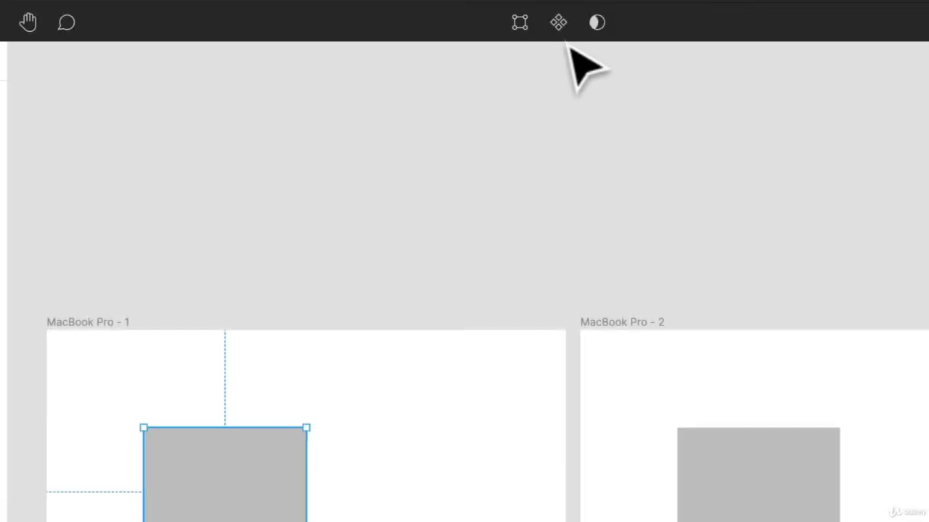
pyautogui.click(564, 21)
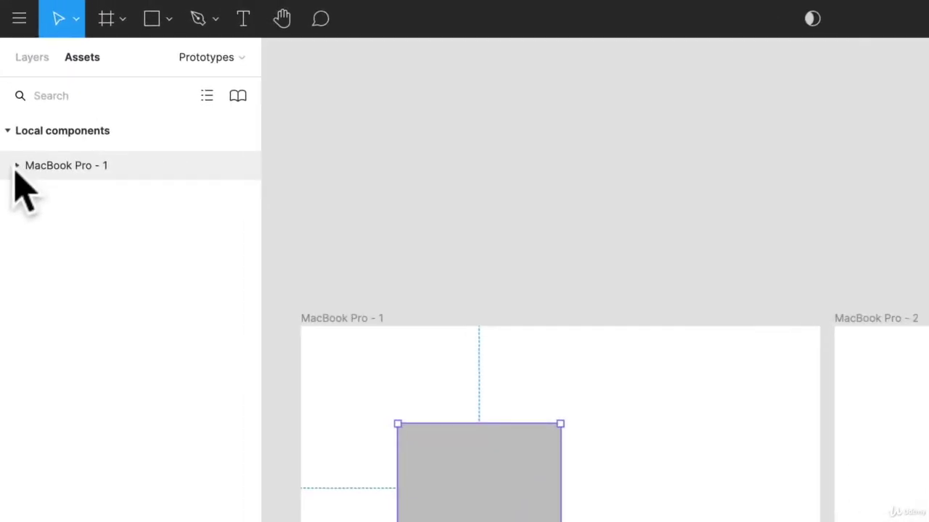
pyautogui.click(13, 129)
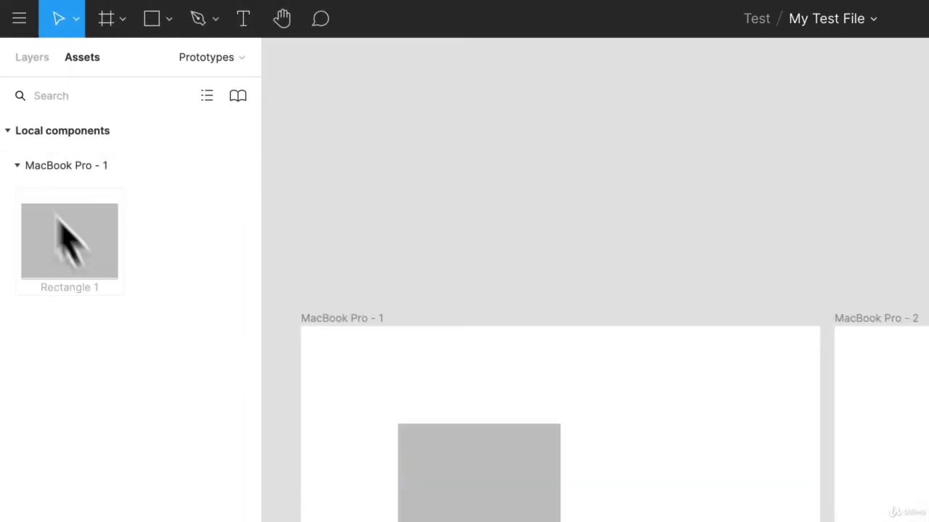
pyautogui.click(73, 211)
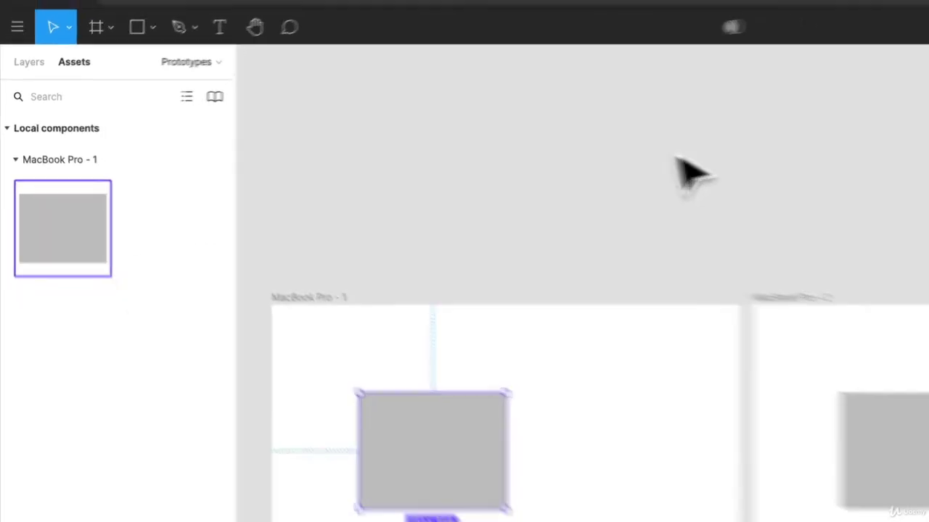